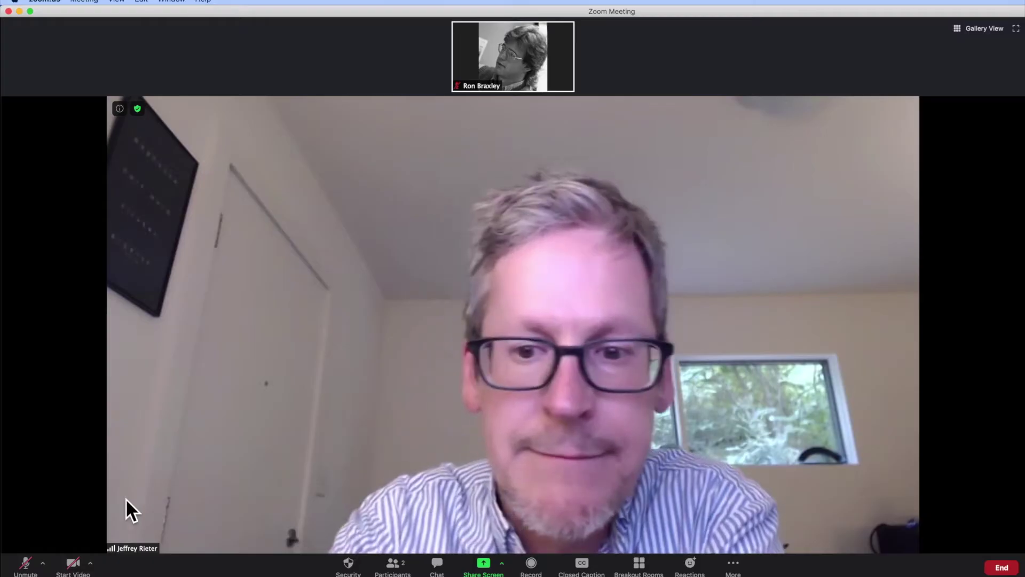
# Start your own video so the toolbar button reads Stop Video.
pyautogui.click(69, 564)
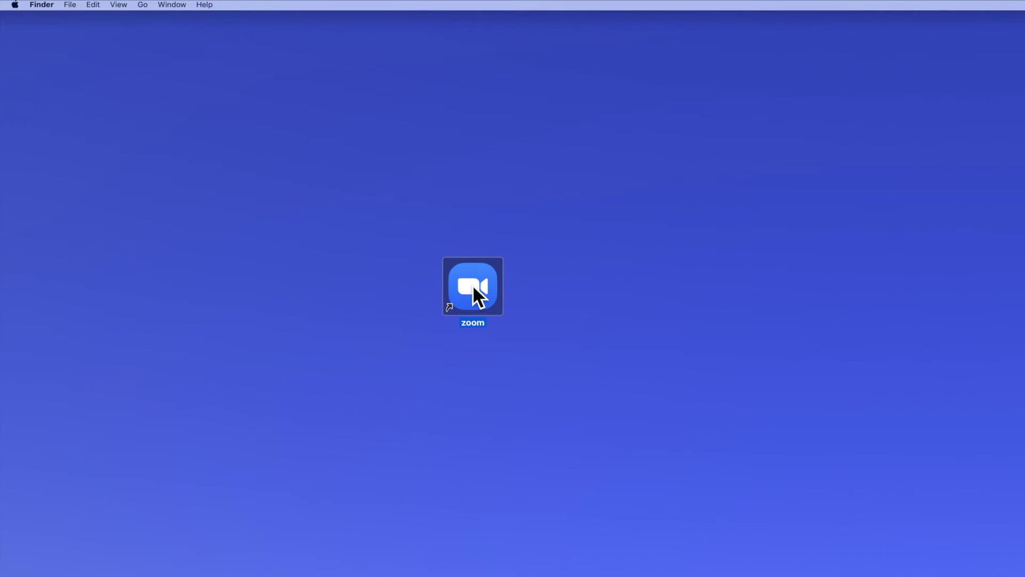
# Launch Zoom from the desktop icon and drag its Home window toward the screen centre.
pyautogui.doubleClick(477, 297)
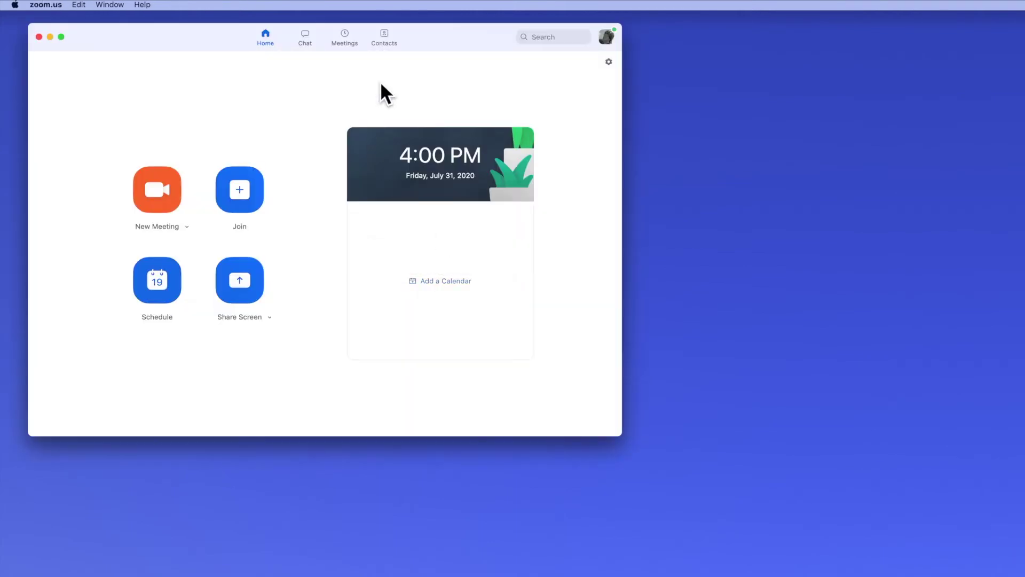
pyautogui.moveTo(419, 41)
pyautogui.mouseDown()
pyautogui.moveTo(451, 51)
pyautogui.moveTo(528, 105)
pyautogui.moveTo(568, 88)
pyautogui.mouseUp()
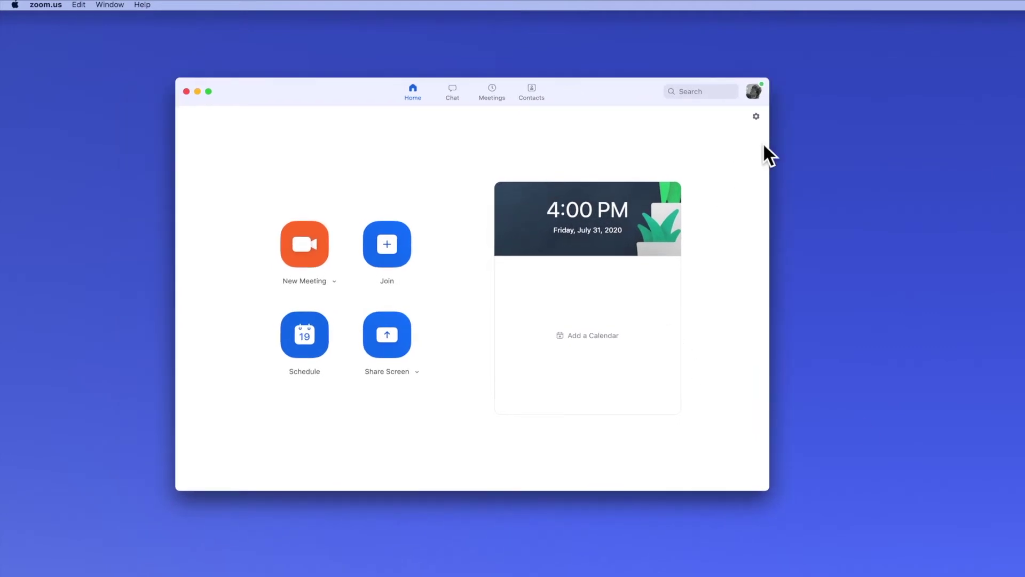
# Select EPSON ELPDC21 as the camera in Zoom's Video settings.
pyautogui.click(754, 115)
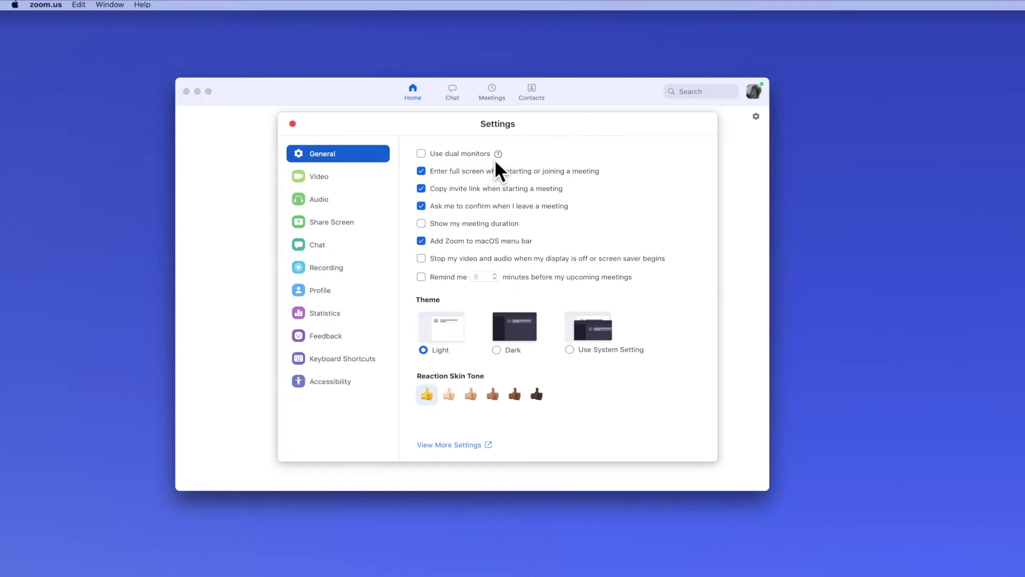
pyautogui.click(328, 172)
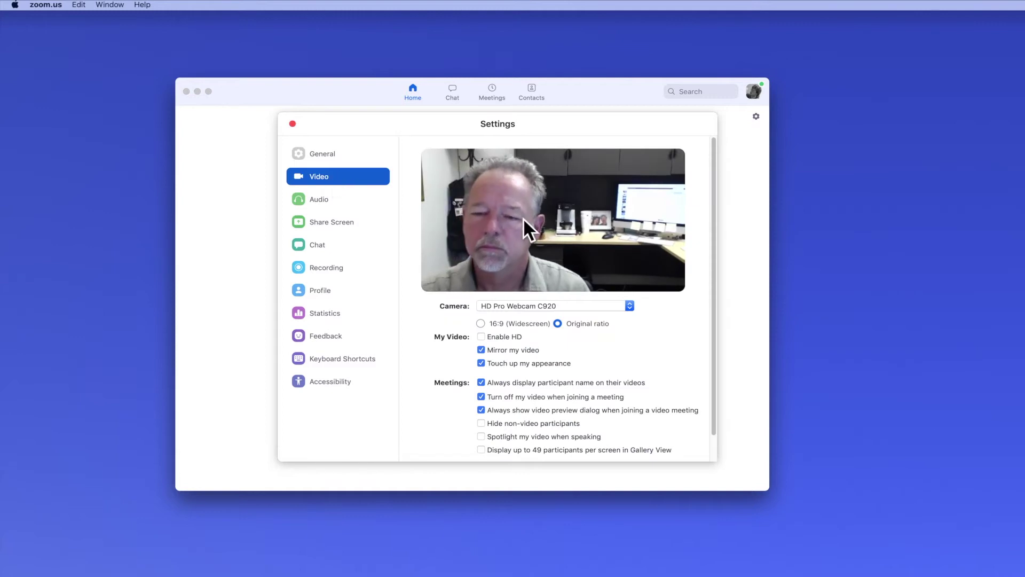
pyautogui.click(572, 304)
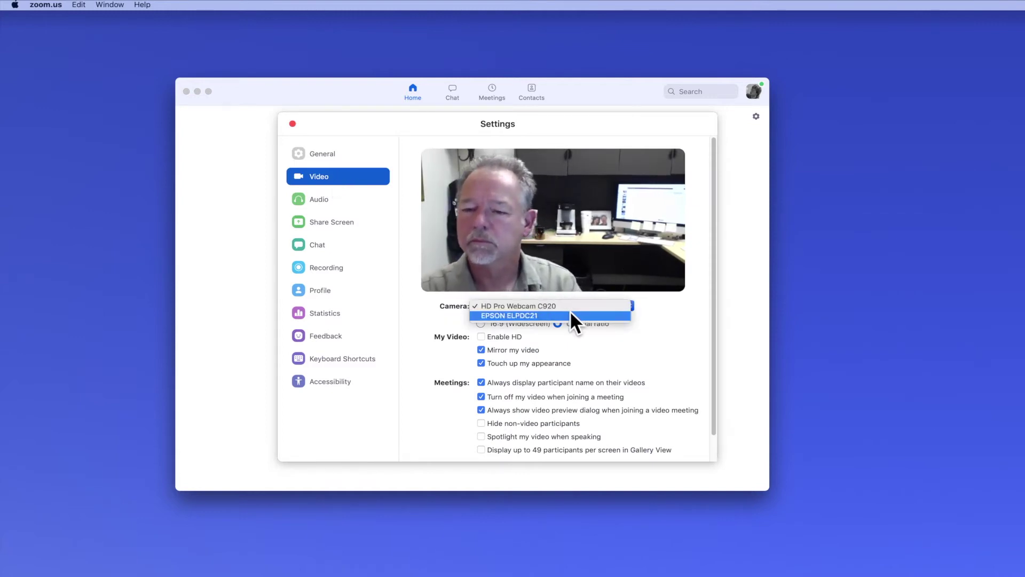
pyautogui.click(569, 315)
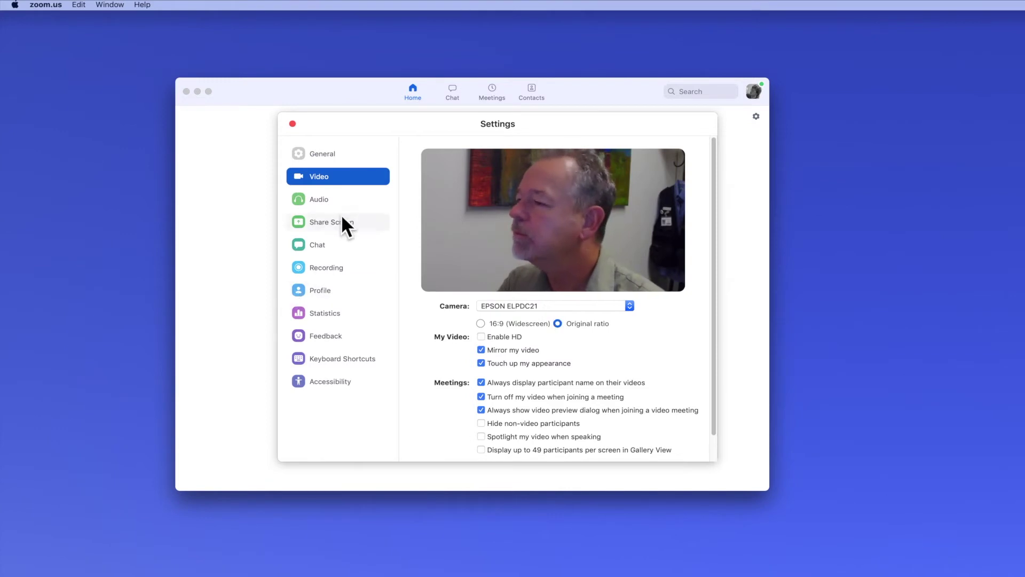
pyautogui.click(319, 199)
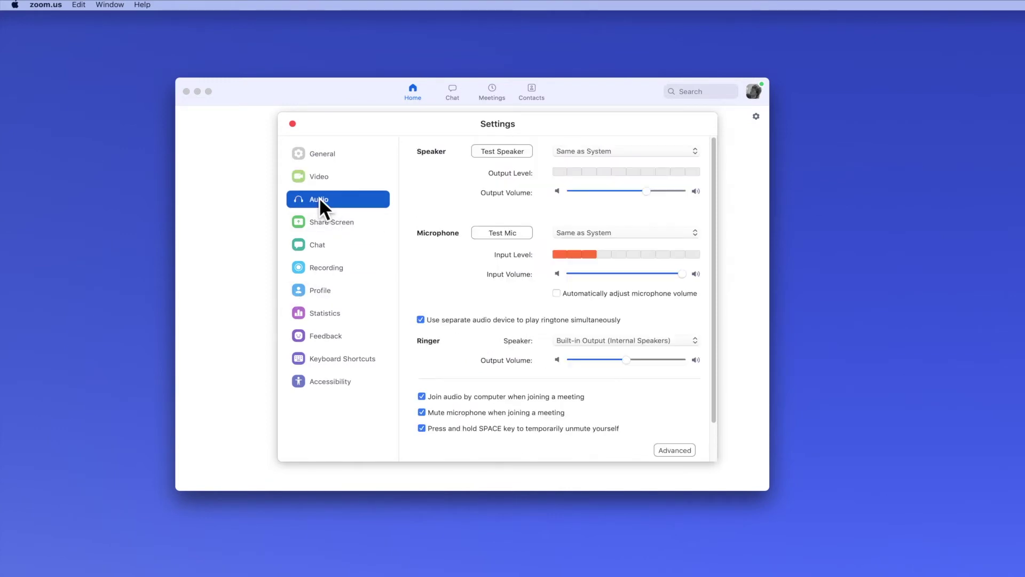
# Choose EPSON ELPDC21 as the microphone, run Test Mic, then close Settings.
pyautogui.click(604, 230)
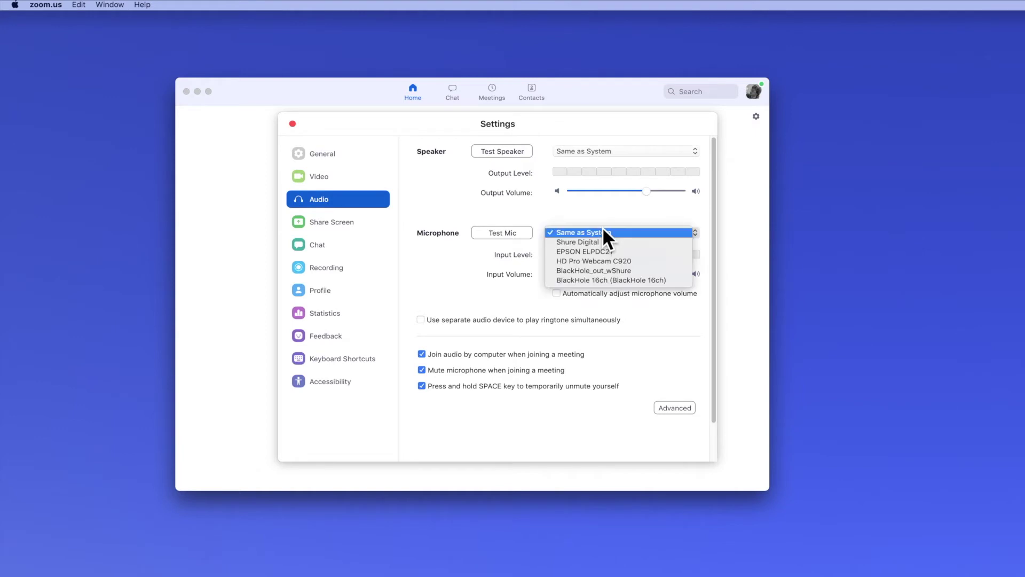
pyautogui.click(615, 252)
pyautogui.click(497, 233)
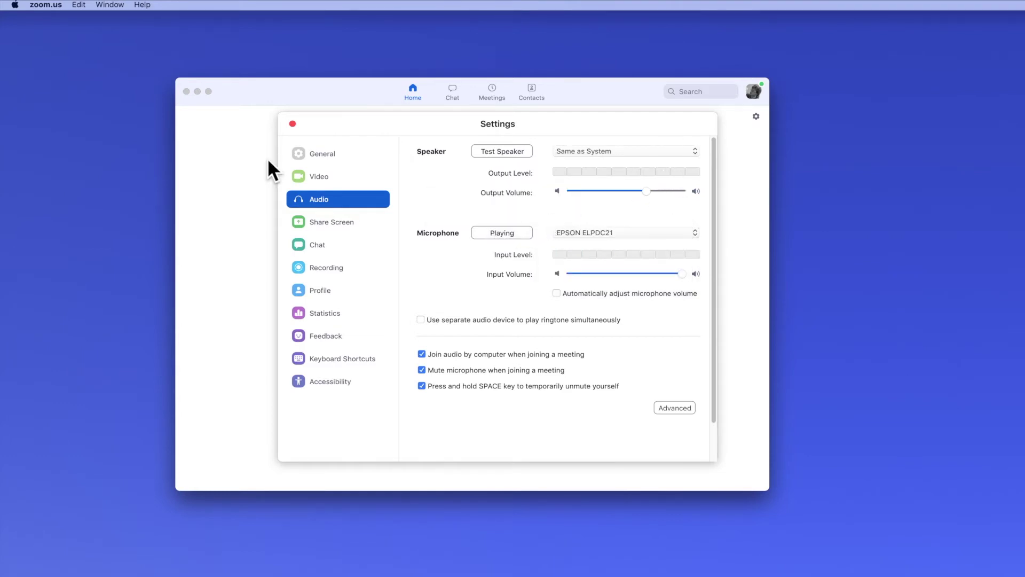
pyautogui.click(293, 123)
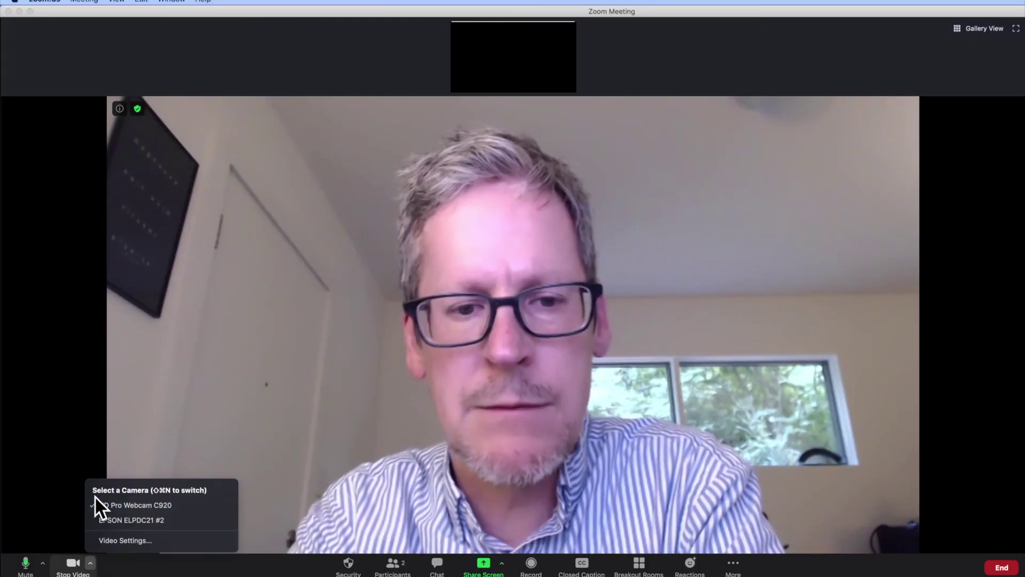
# Switch the meeting camera to EPSON ELPDC21 #2 through Video Settings.
pyautogui.click(126, 540)
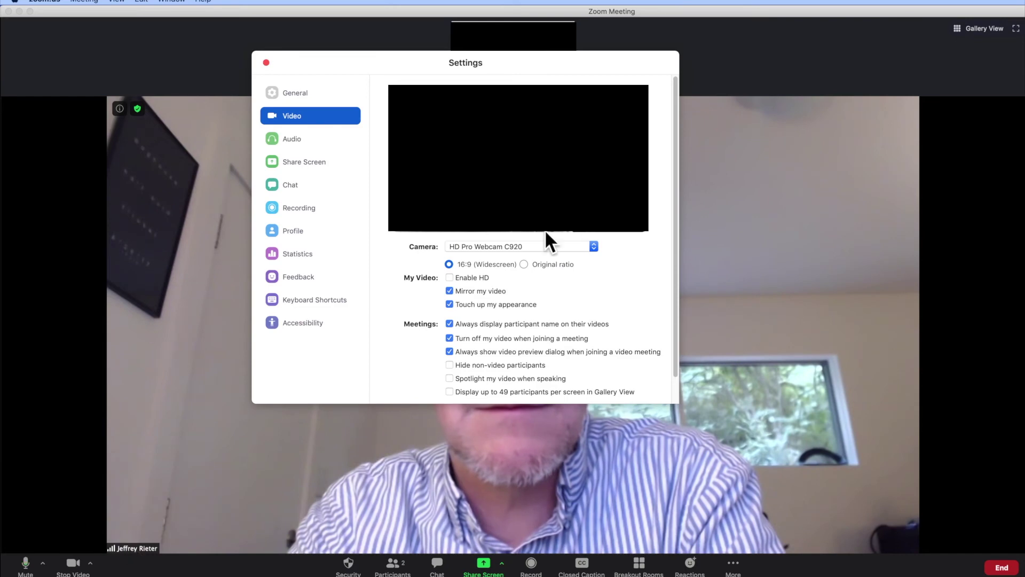
pyautogui.click(559, 246)
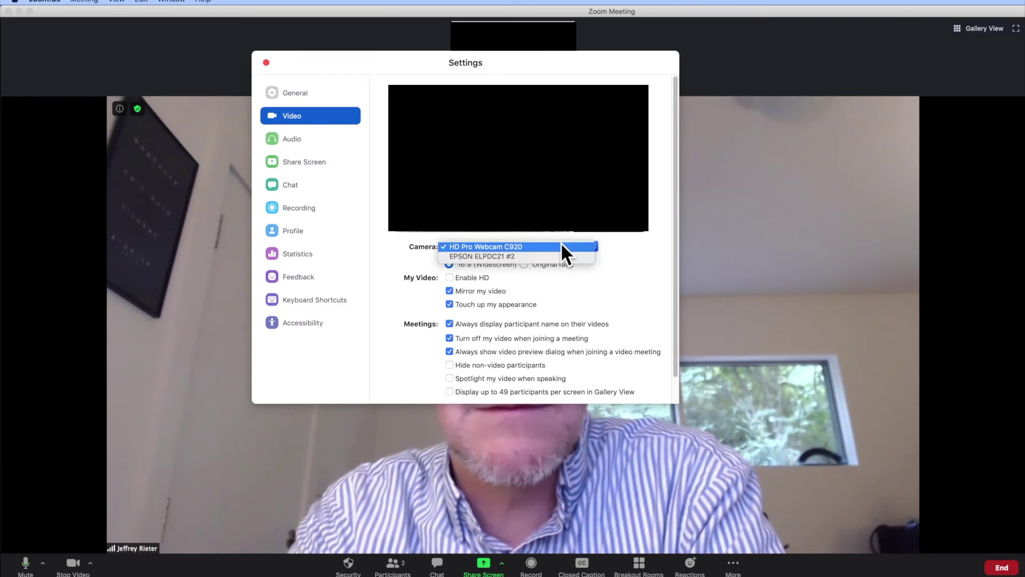
pyautogui.click(498, 256)
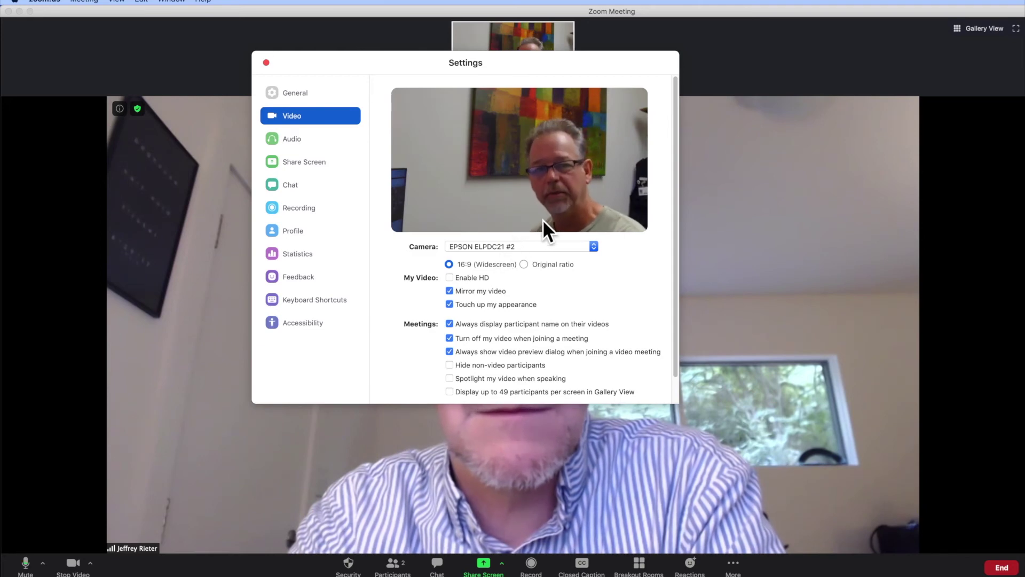
pyautogui.click(286, 142)
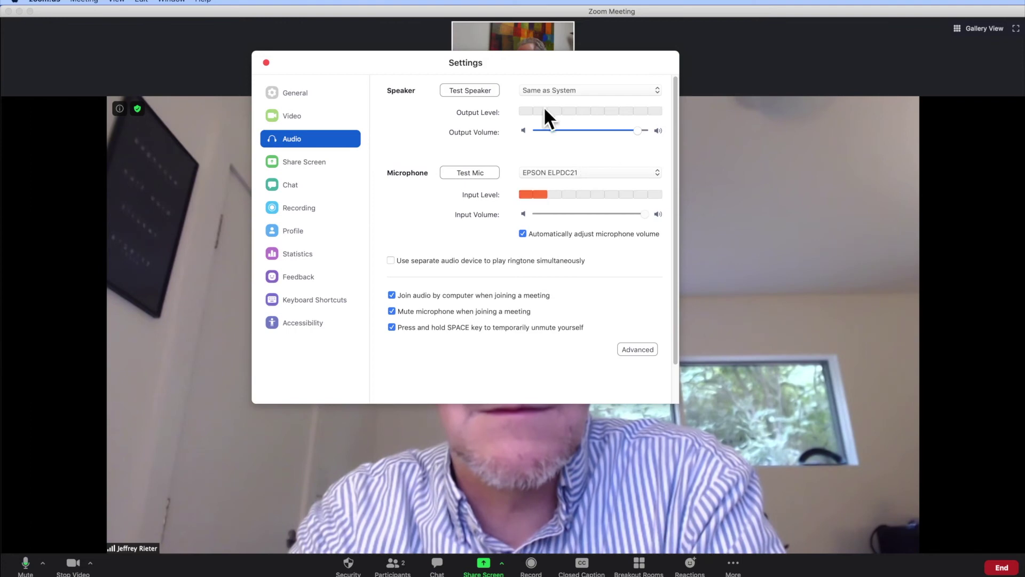
# Keep EPSON ELPDC21 as the microphone, close Settings, and confirm the Crestron speaker is checked.
pyautogui.click(583, 173)
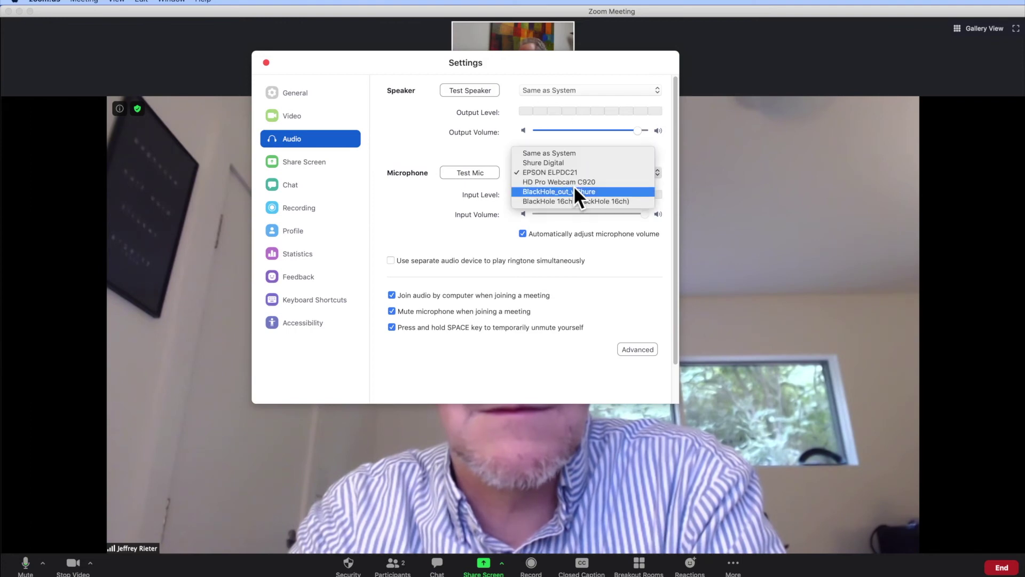
pyautogui.click(576, 172)
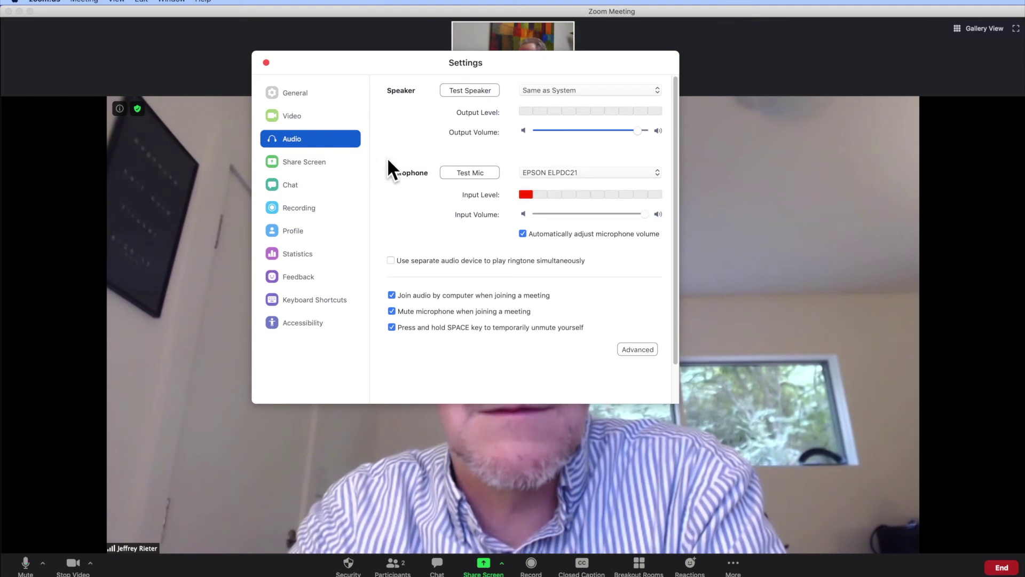
pyautogui.click(265, 60)
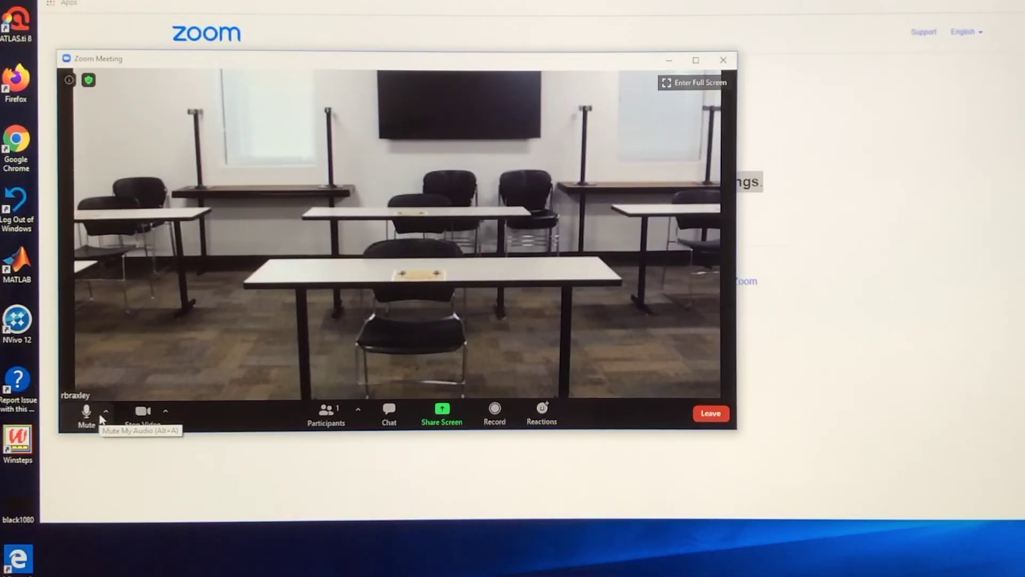
pyautogui.click(105, 411)
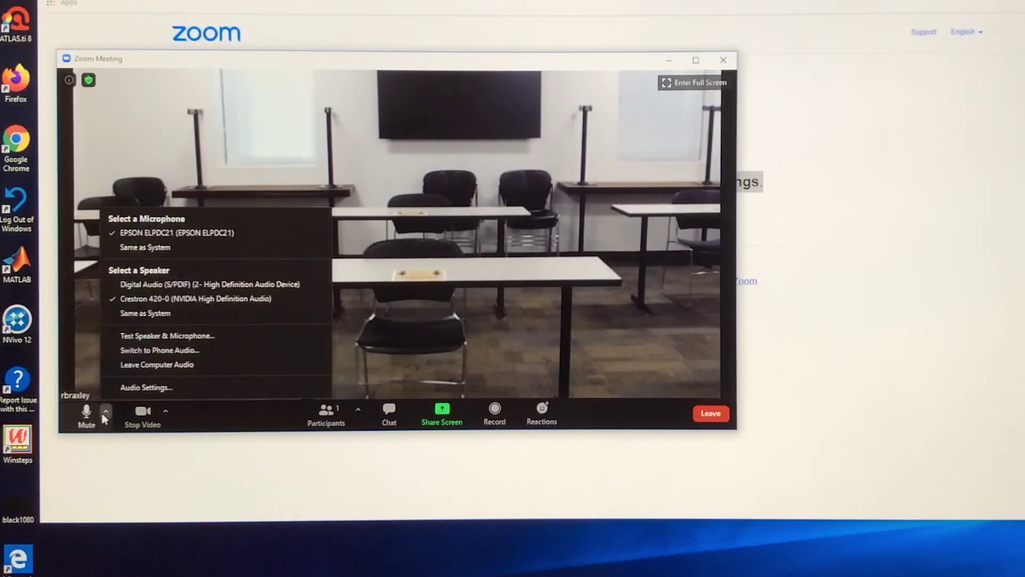
pyautogui.click(150, 301)
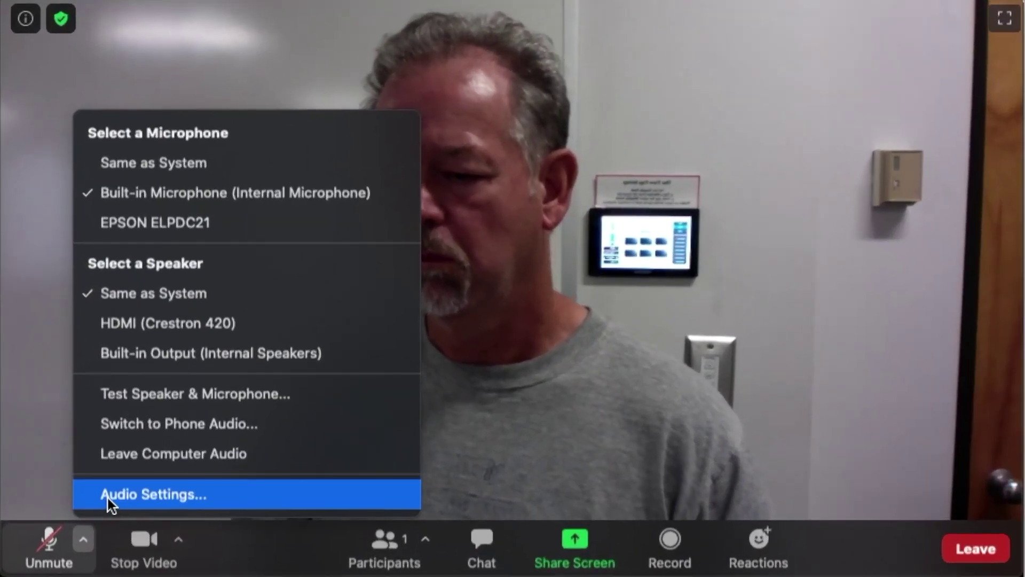
# Set the meeting's speaker to HDMI (Crestron 420) in Audio Settings.
pyautogui.click(107, 498)
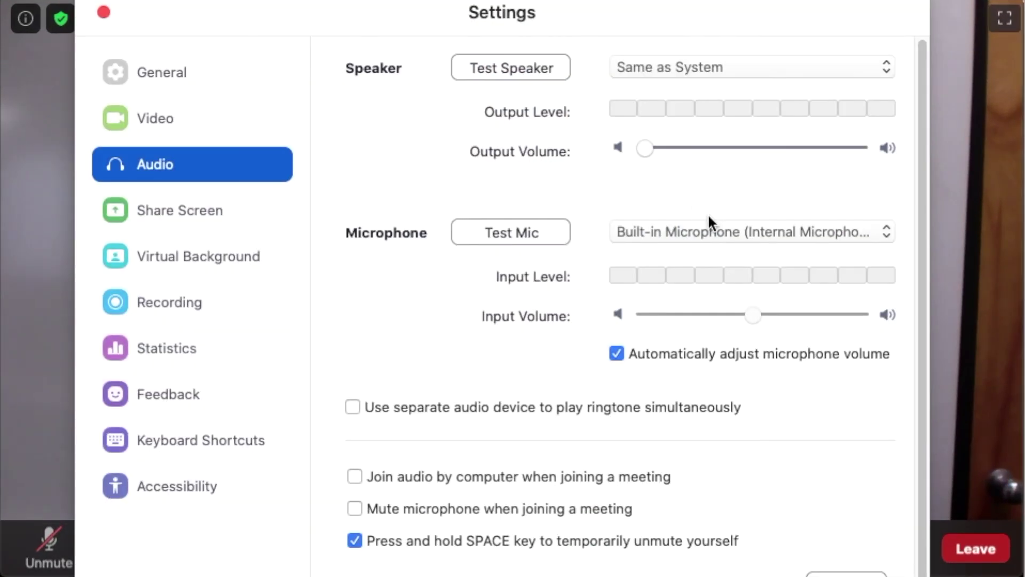
pyautogui.click(889, 68)
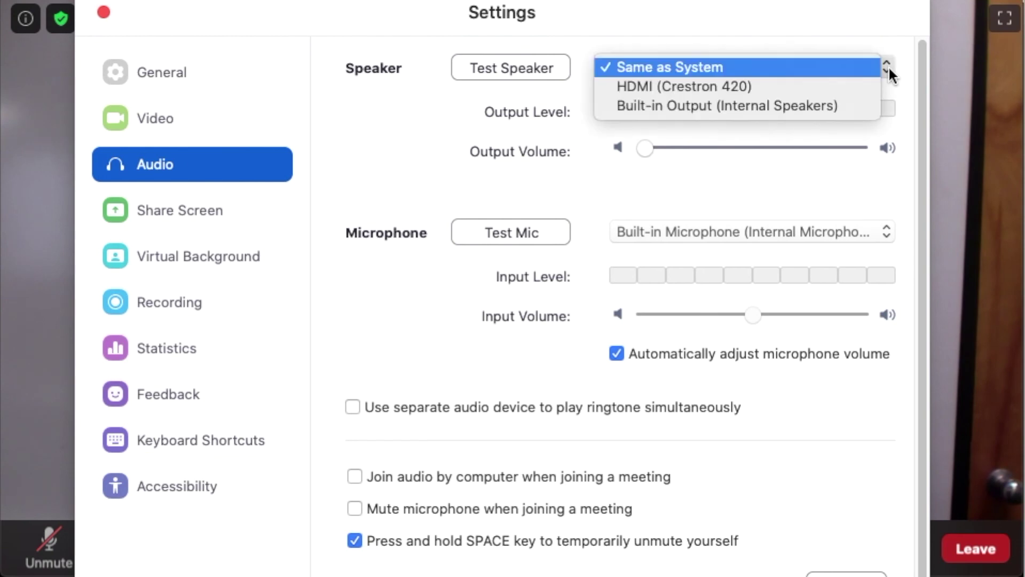
pyautogui.click(753, 87)
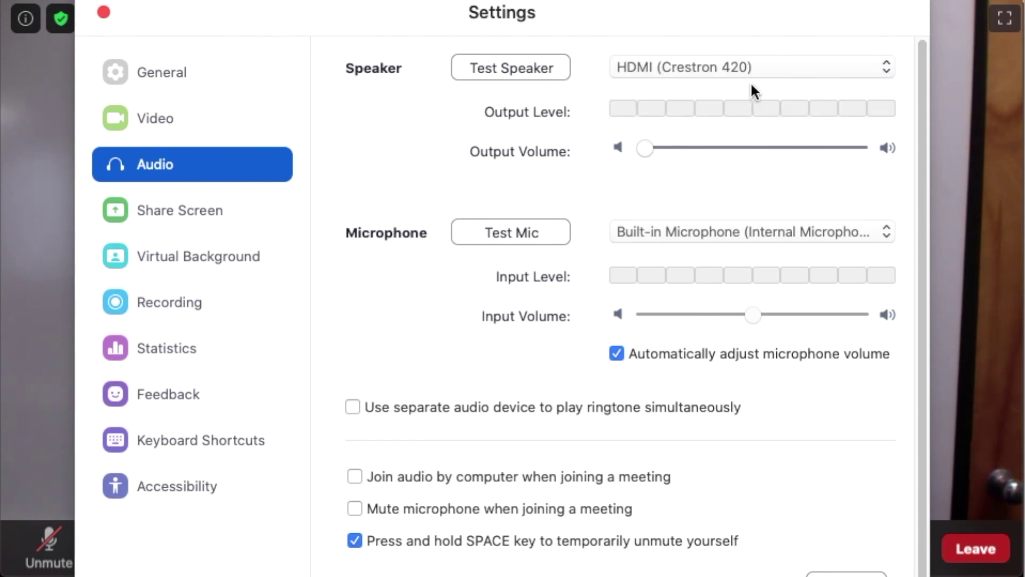